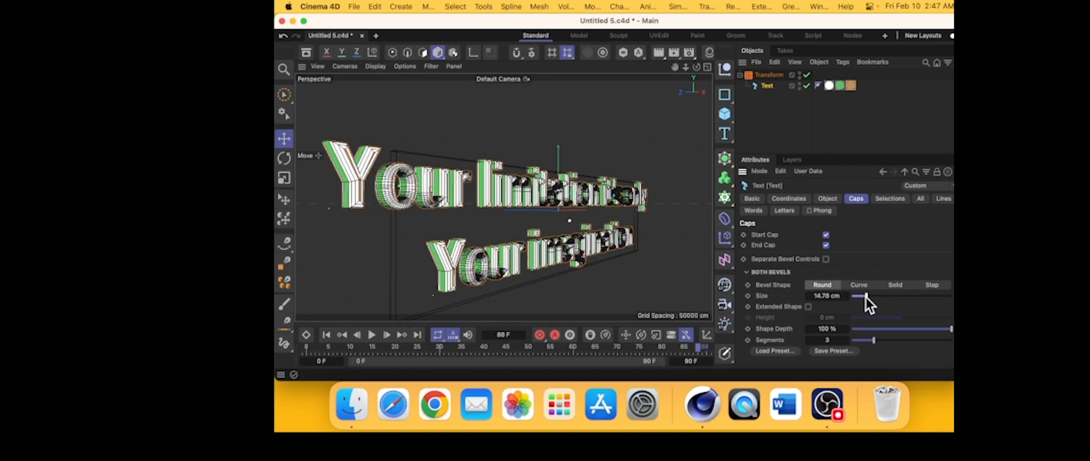
# - Reduce the text's bevel size to 11.02 cm and try the Curve, Solid and Step bevel shapes
pyautogui.moveTo(865, 296); pyautogui.dragTo(863, 296)
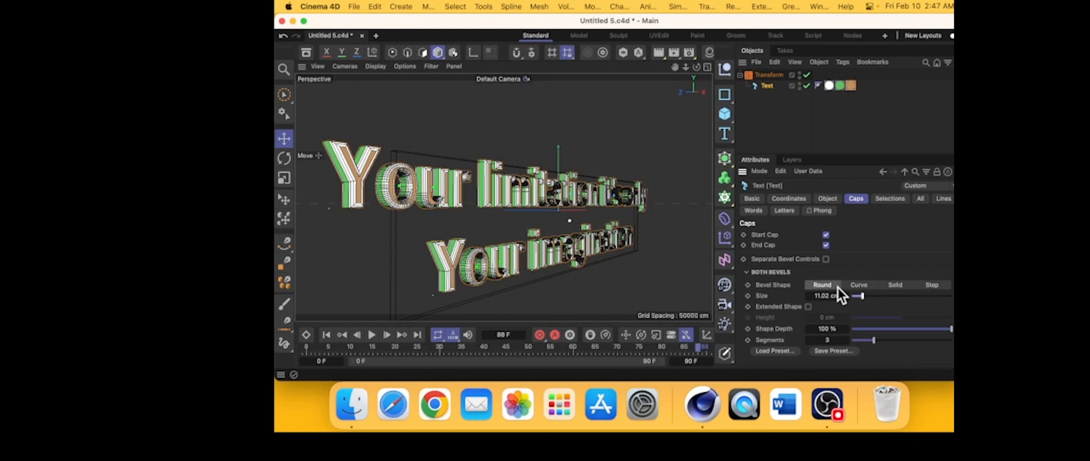
pyautogui.click(859, 285)
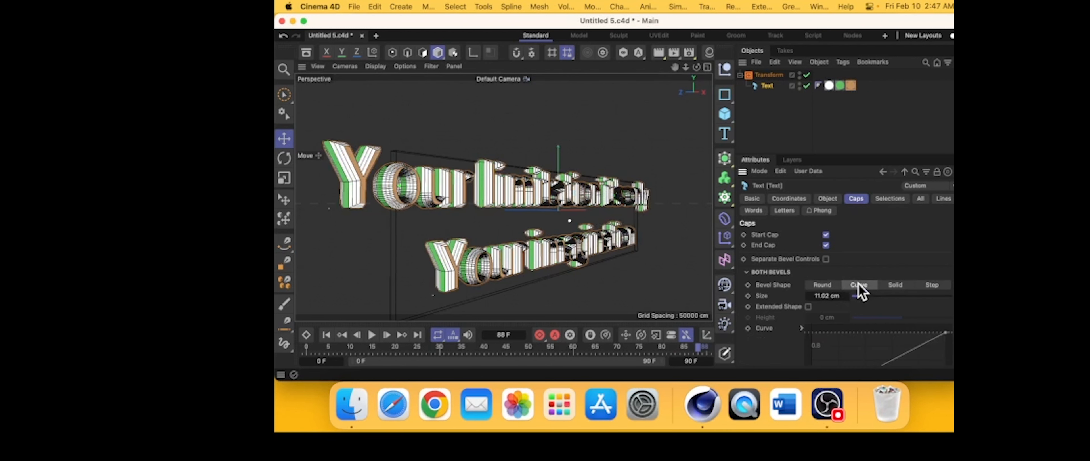
pyautogui.click(894, 285)
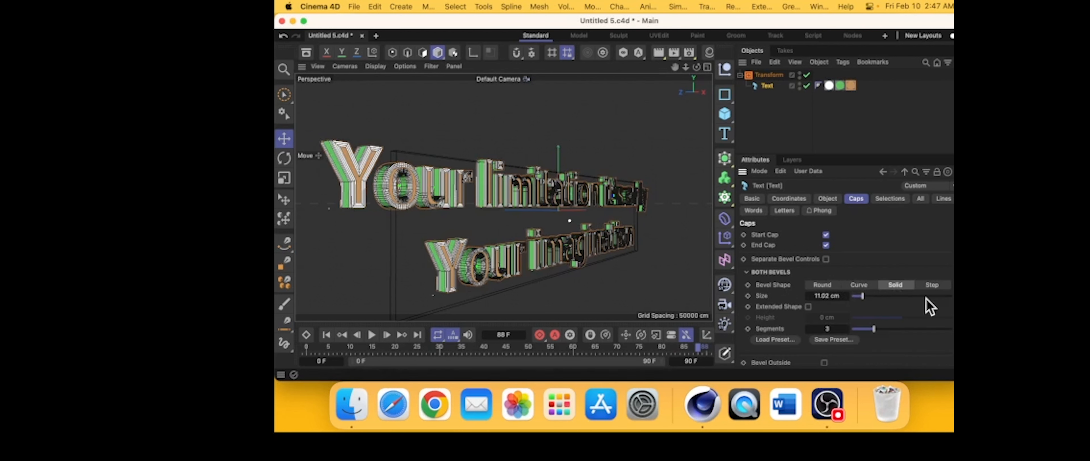
pyautogui.click(932, 285)
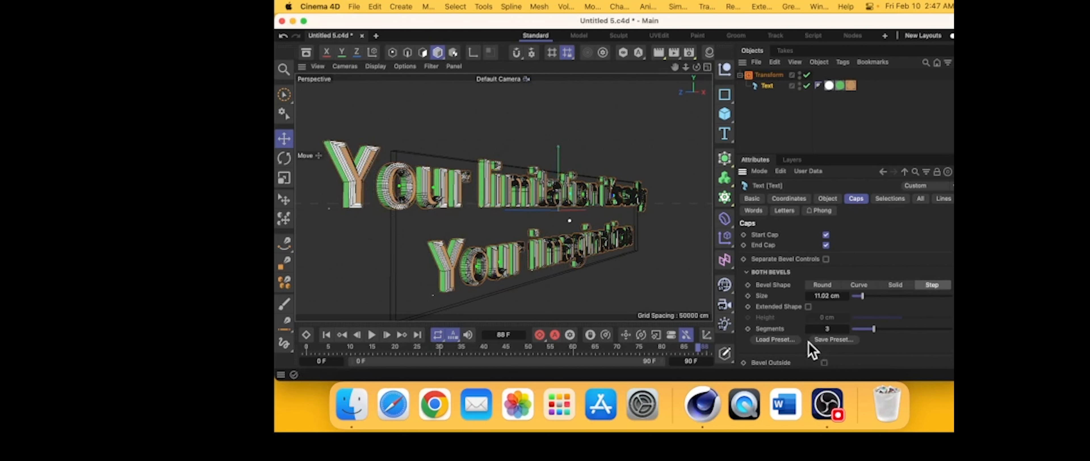
pyautogui.click(832, 340)
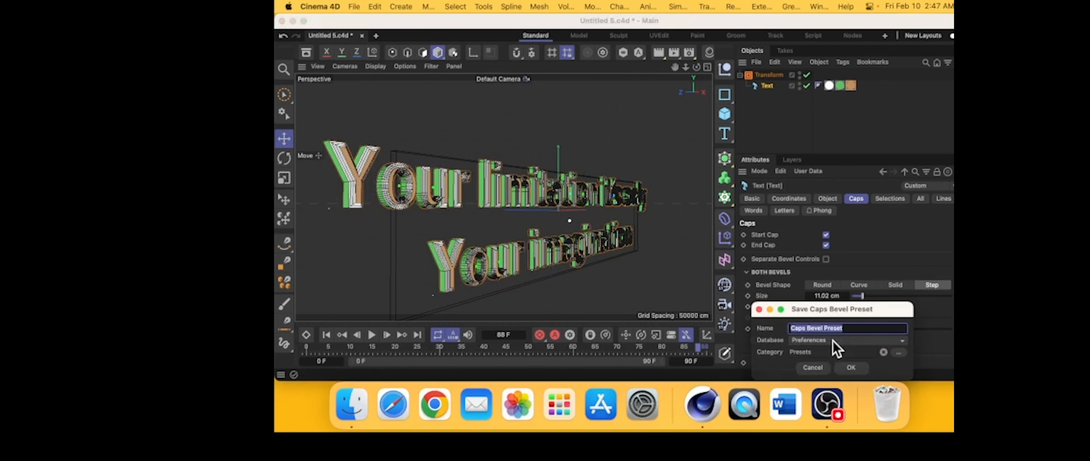
pyautogui.click(759, 309)
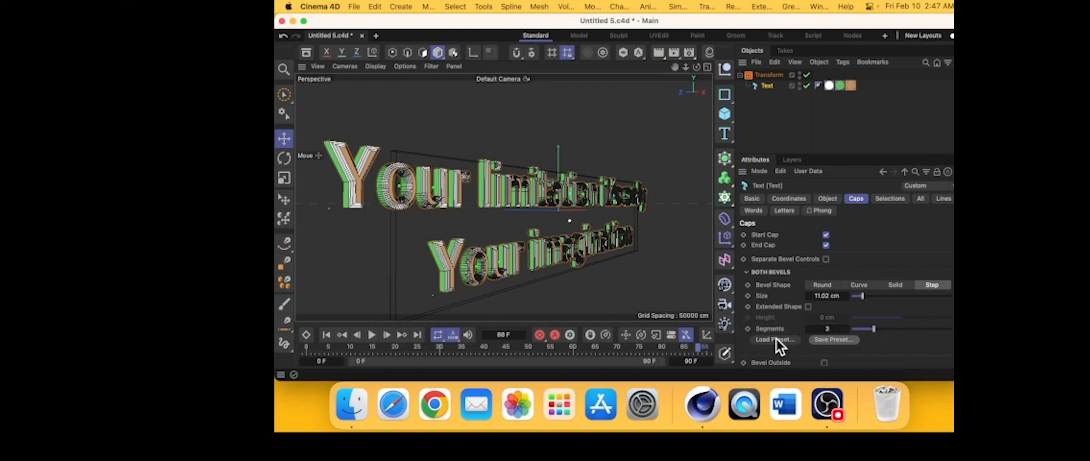
# - Load the fourth bevel preset, one of the Basic Round variants, for the text's caps
pyautogui.click(776, 339)
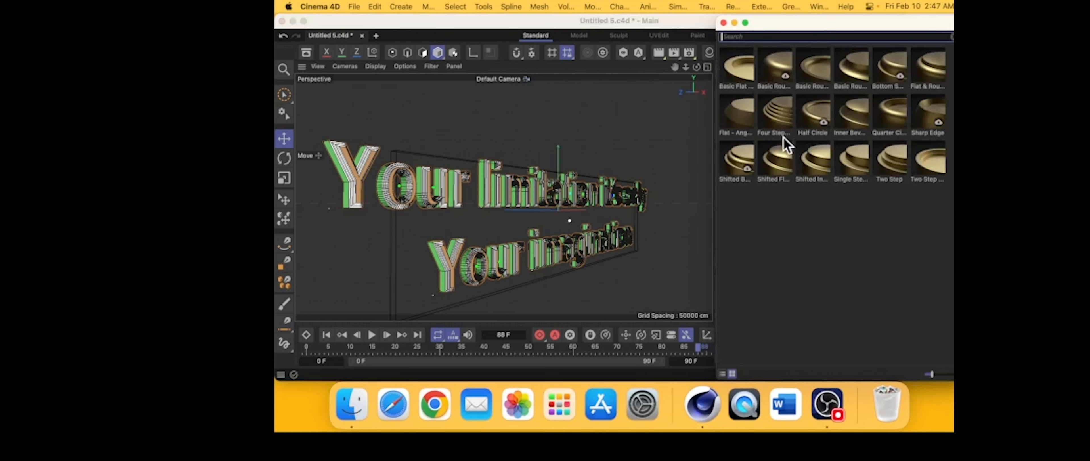
pyautogui.click(858, 69)
pyautogui.doubleClick(858, 69)
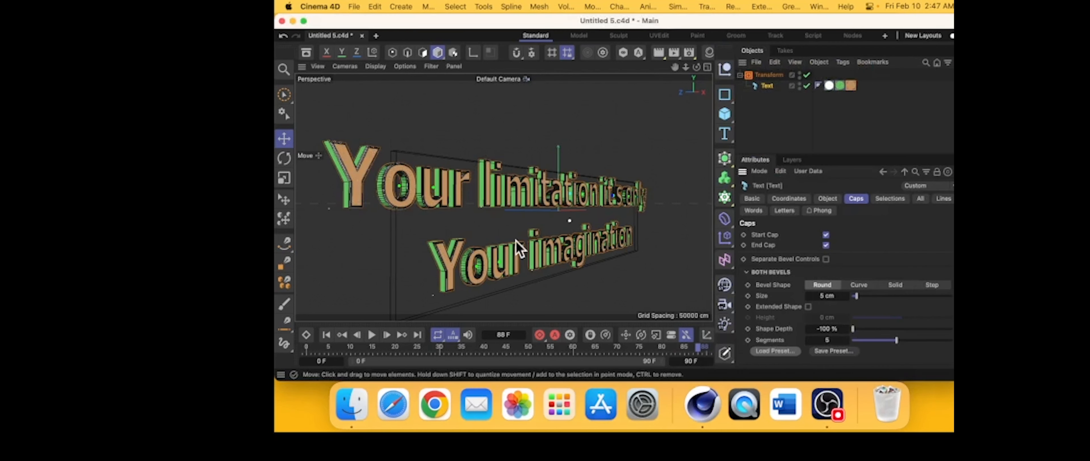
# - Restrict the text's Mat.1 material tag to the start bevel by setting its selection to R1
pyautogui.click(890, 199)
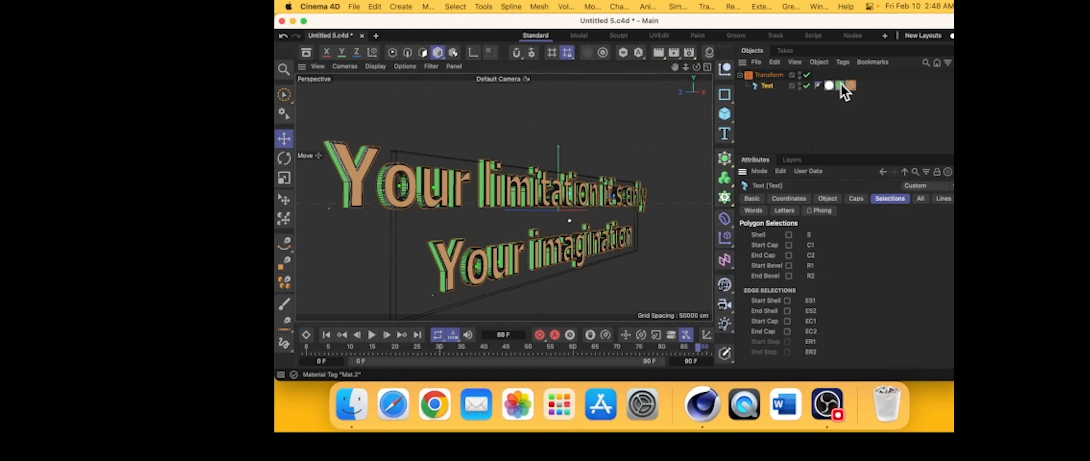
pyautogui.click(850, 85)
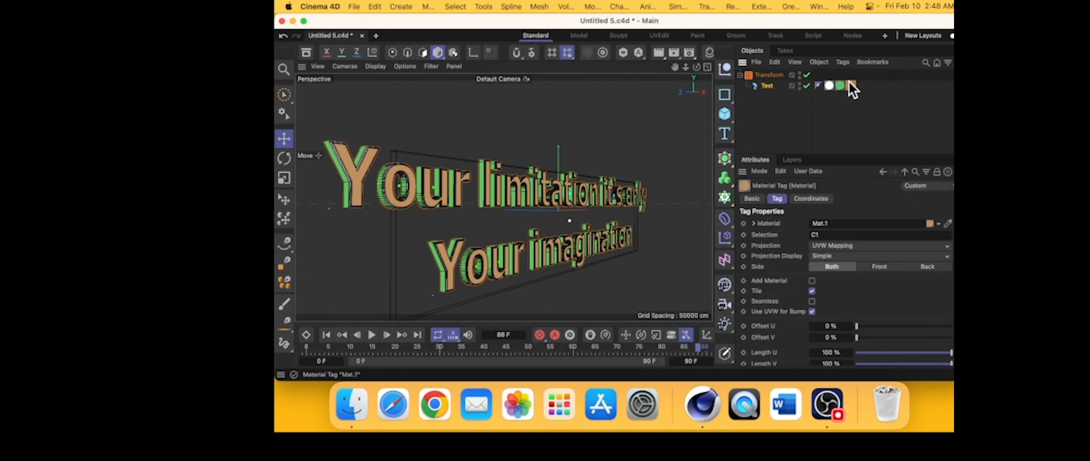
pyautogui.click(833, 235)
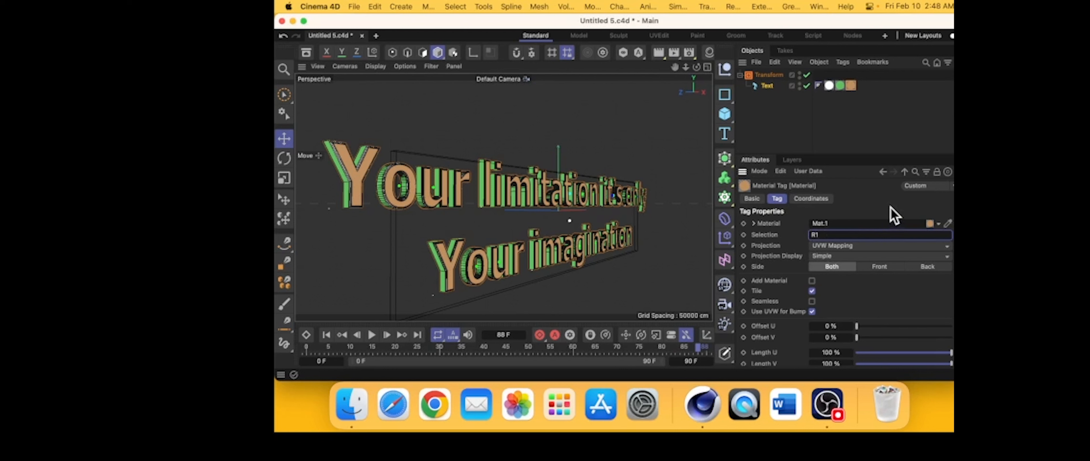
pyautogui.press('Return')
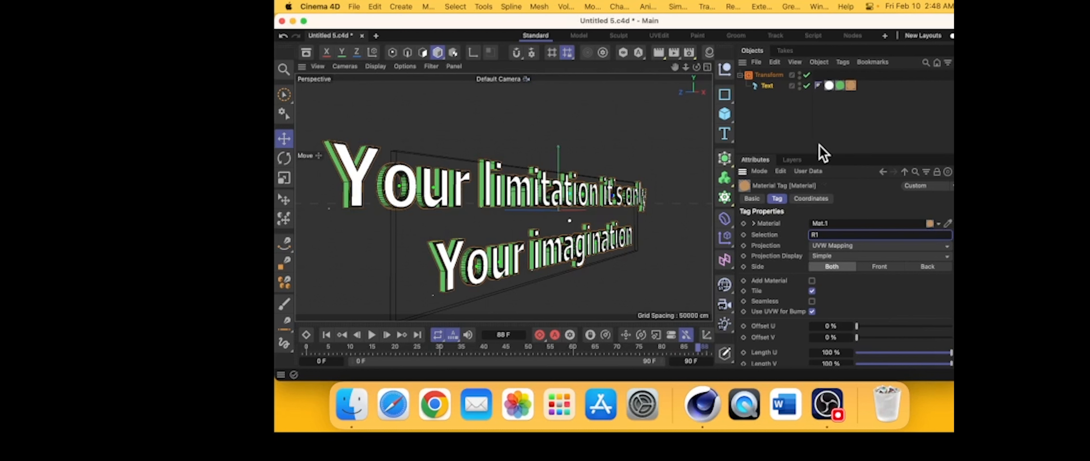
# - Restrict the text's green Mat.2 material tag to the start cap by setting its selection to C1
pyautogui.click(766, 86)
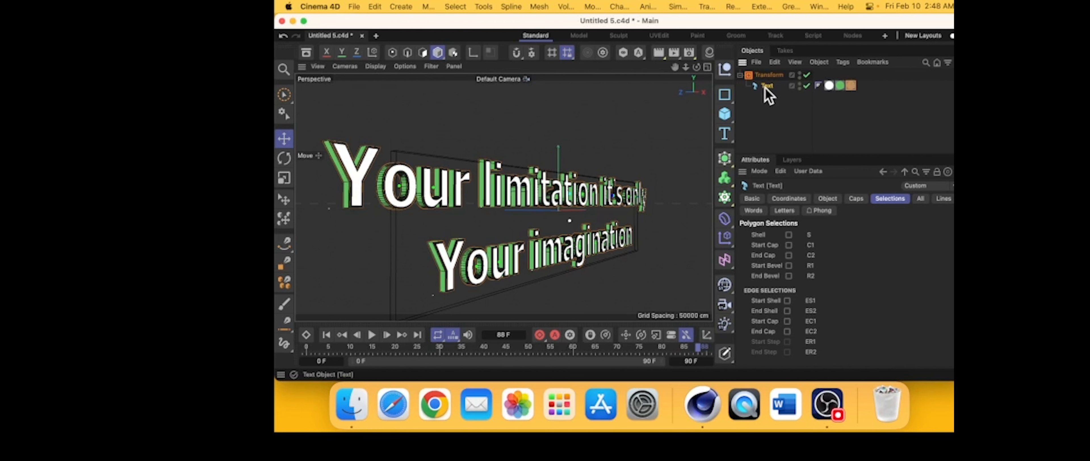
pyautogui.click(839, 85)
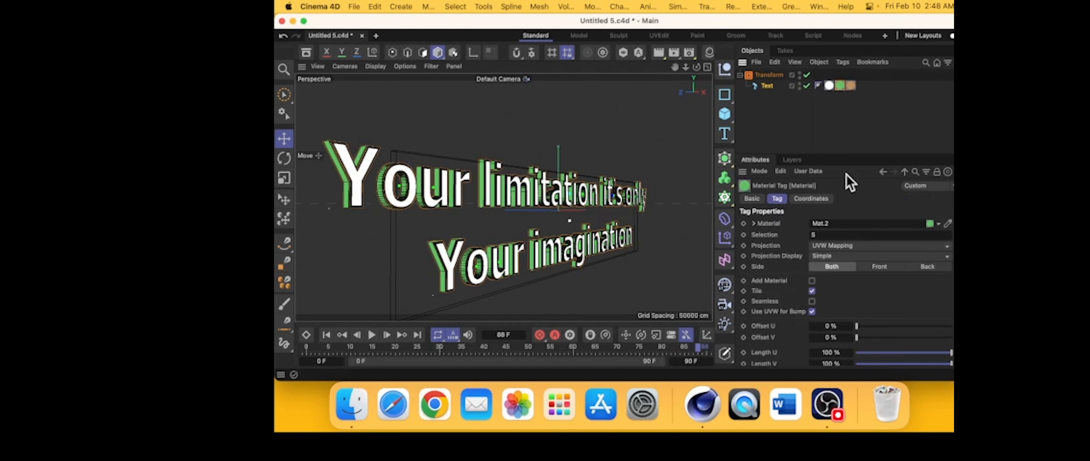
pyautogui.click(844, 233)
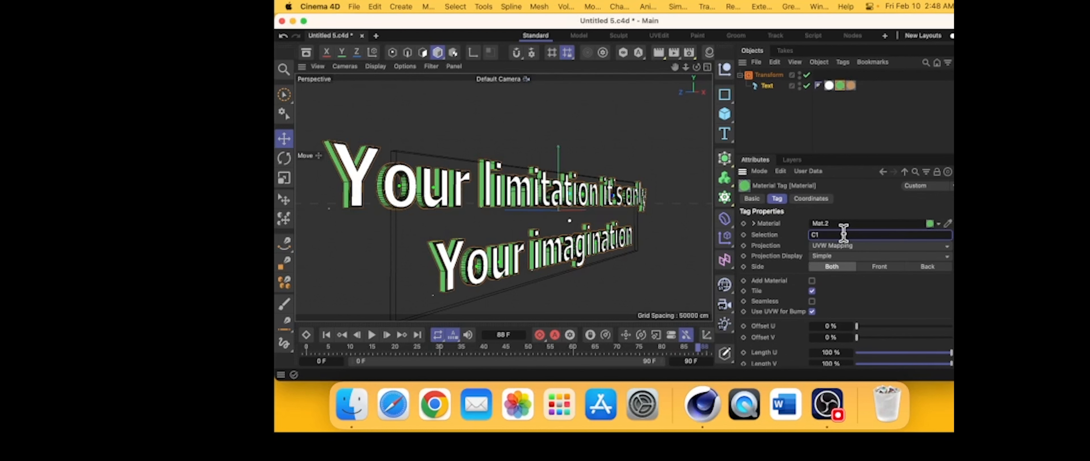
pyautogui.write('C1')
pyautogui.press('Return')
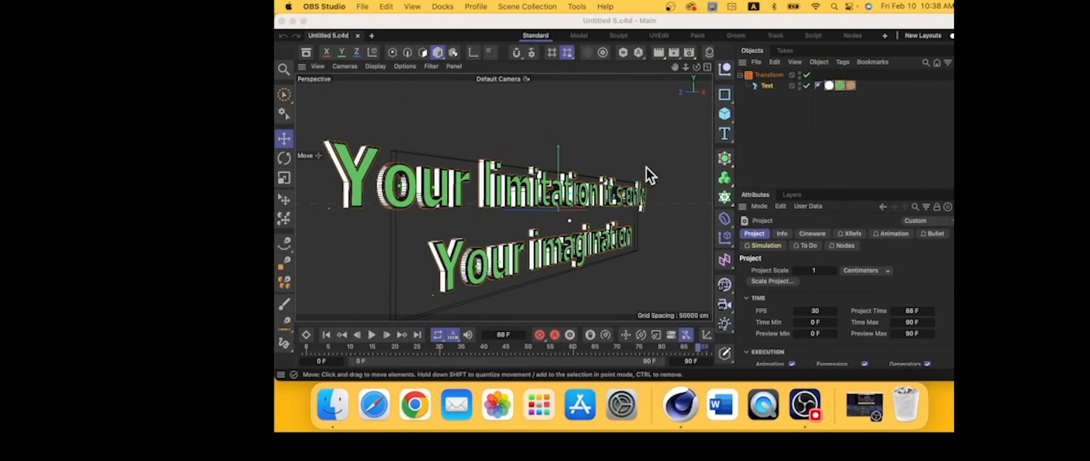
# - Delete the Mat.1, Mat.2 and Mat material tags from the Text object
pyautogui.moveTo(698, 73); pyautogui.dragTo(589, 68)
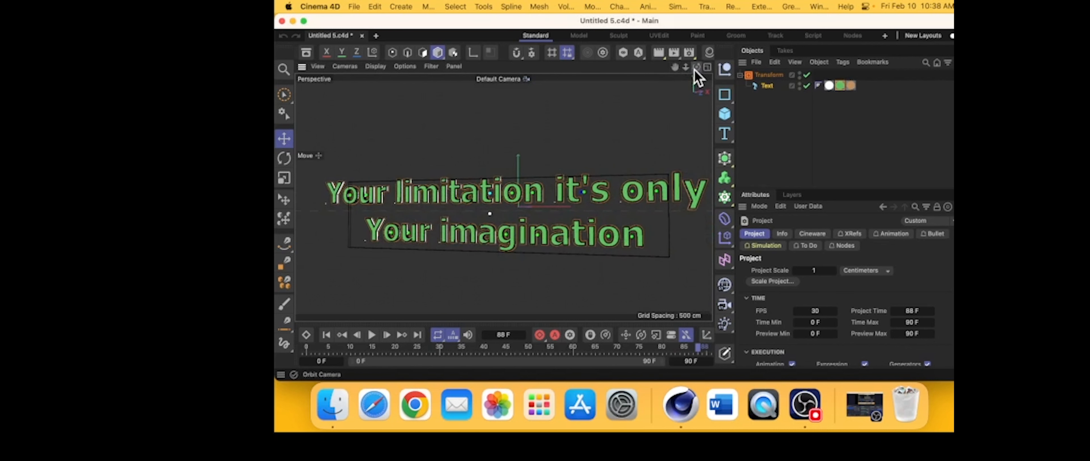
pyautogui.moveTo(694, 68); pyautogui.dragTo(668, 68)
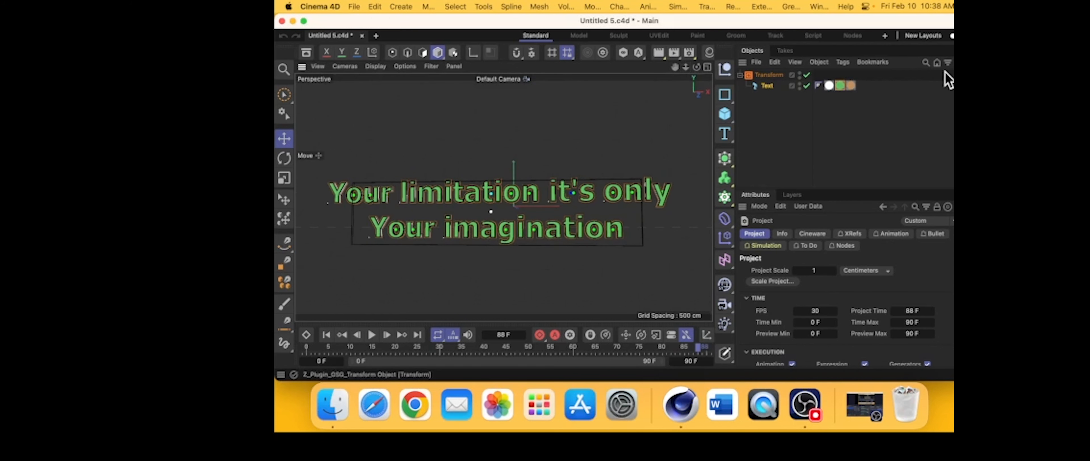
pyautogui.click(850, 85)
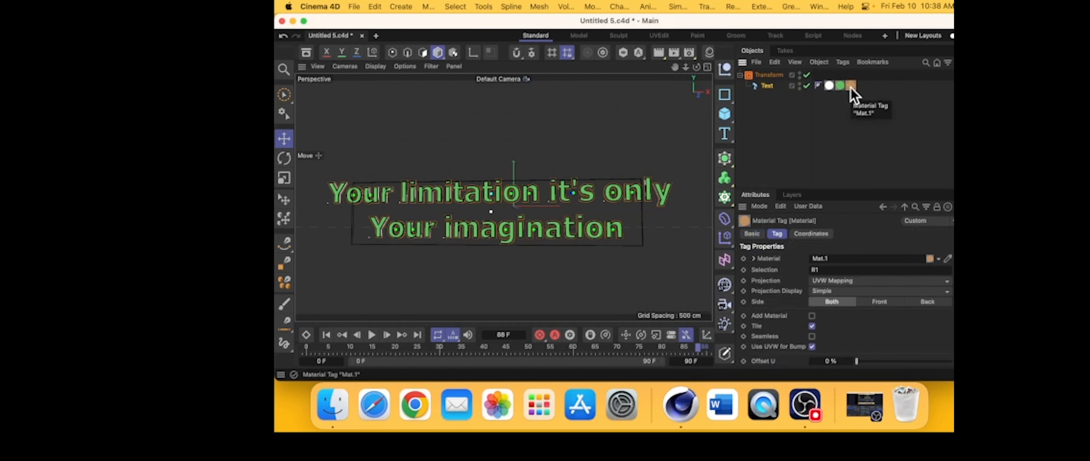
pyautogui.press('Delete')
pyautogui.click(841, 85)
pyautogui.press('Delete')
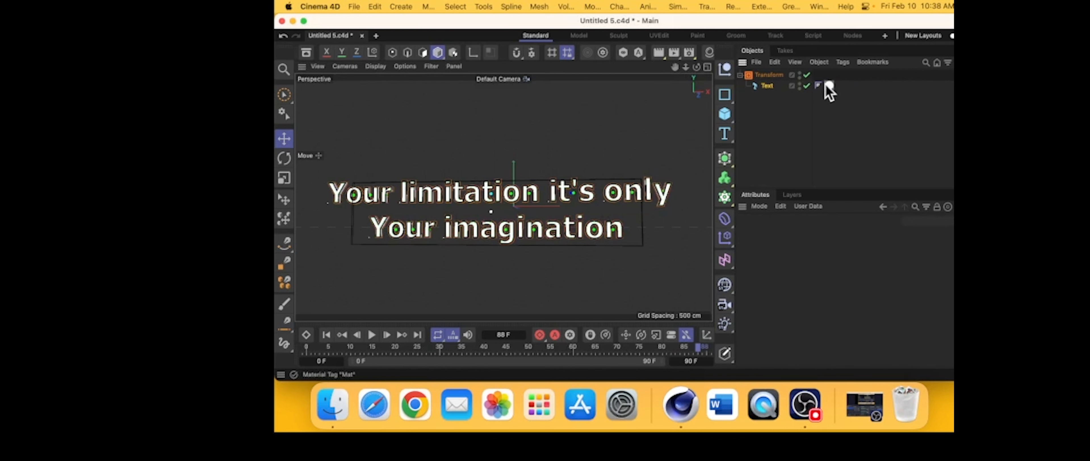
pyautogui.click(829, 86)
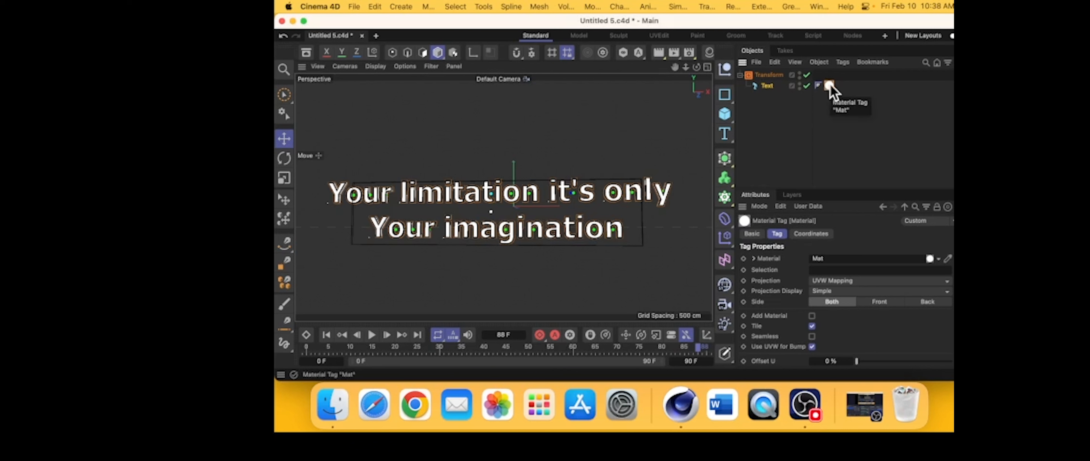
pyautogui.press('Delete')
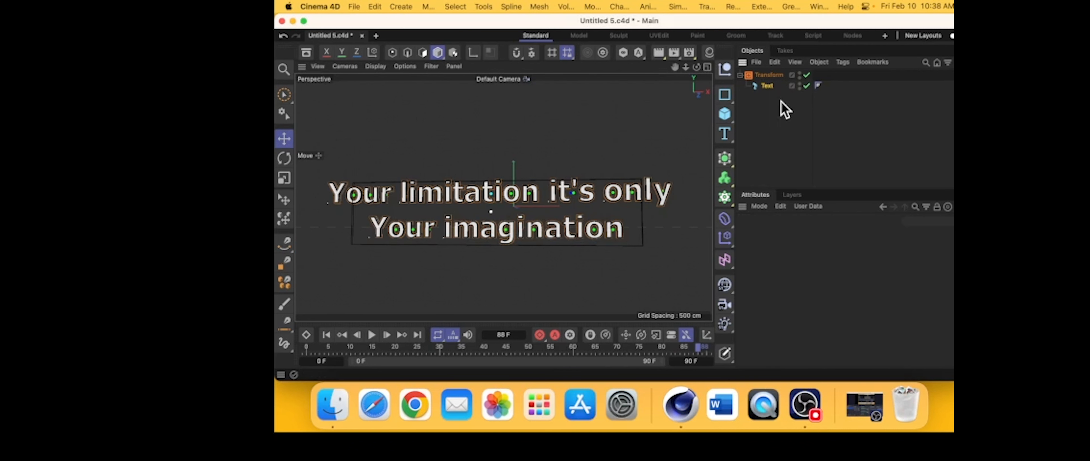
# - Apply the Sun material from the Sci-Fi materials to the text and play the animation, pausing it at frame 45
pyautogui.click(767, 87)
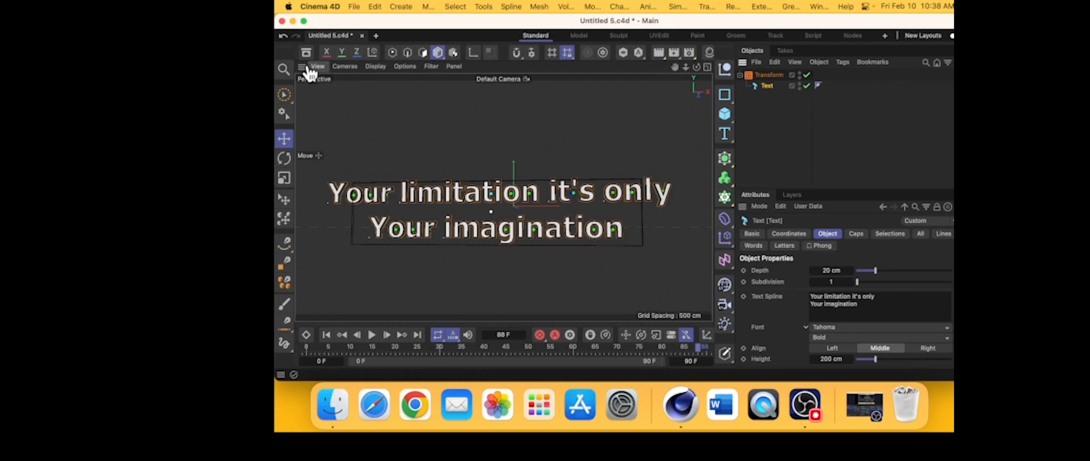
pyautogui.click(306, 55)
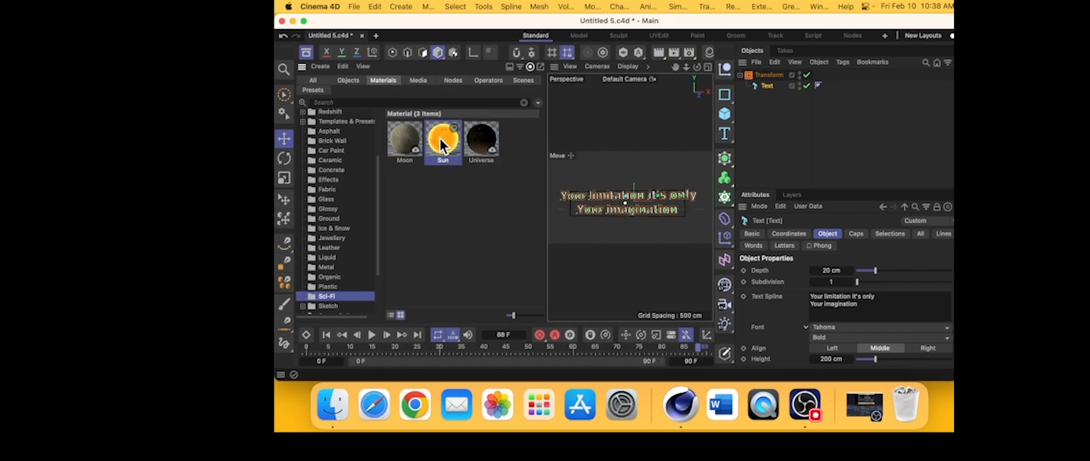
pyautogui.moveTo(441, 145); pyautogui.dragTo(642, 198)
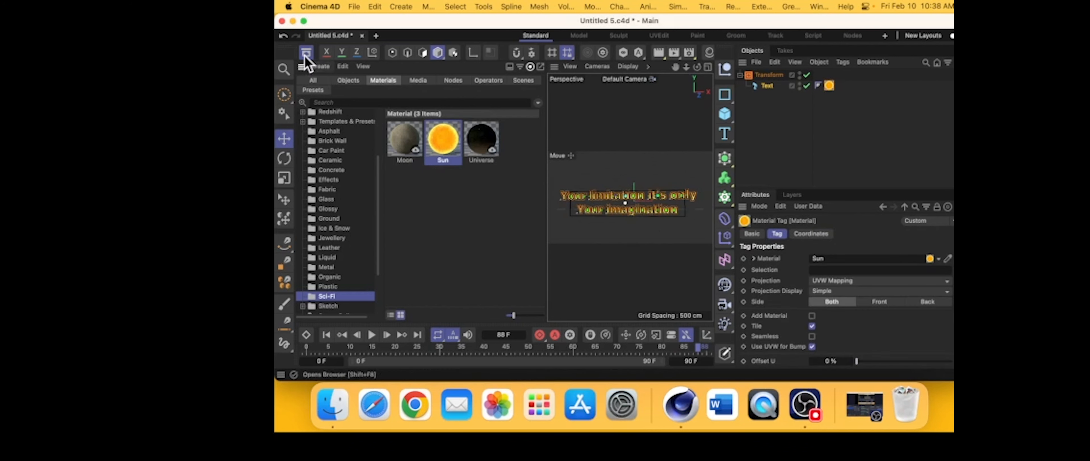
pyautogui.click(306, 53)
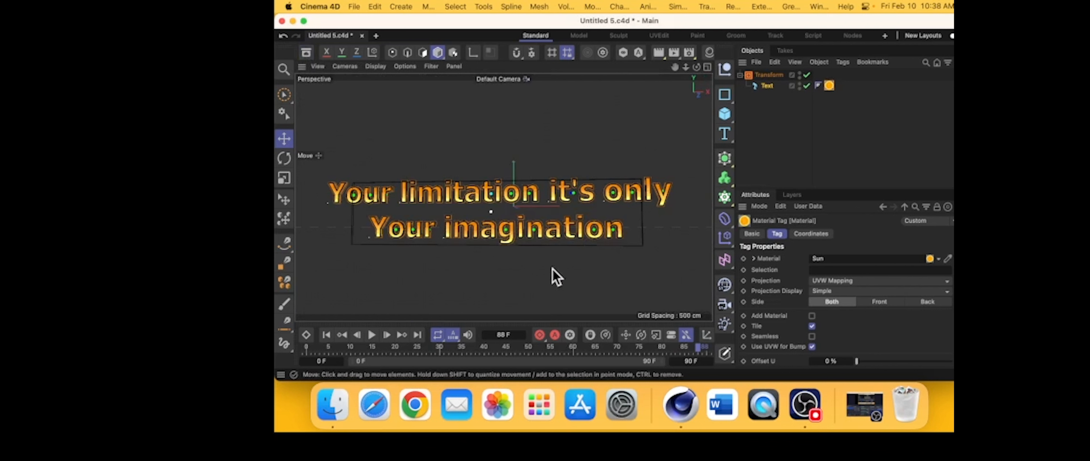
pyautogui.click(371, 334)
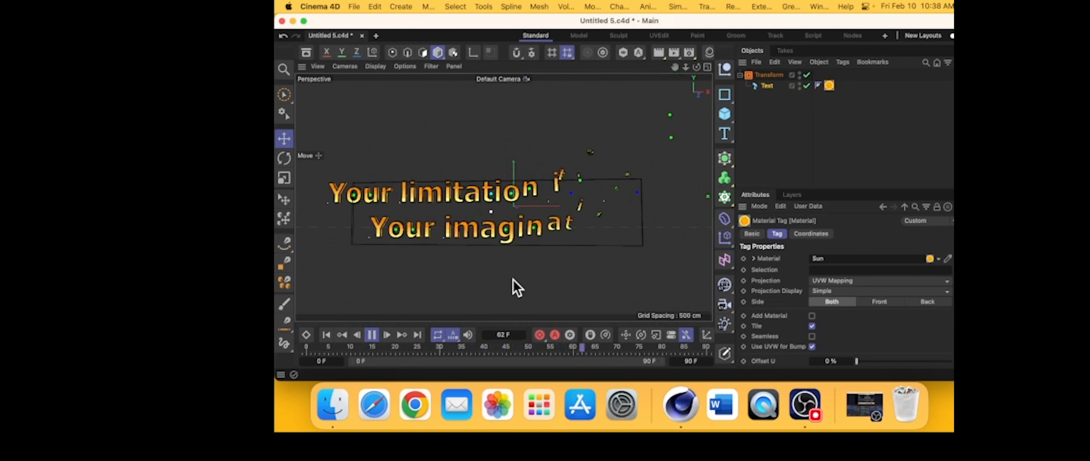
pyautogui.click(378, 338)
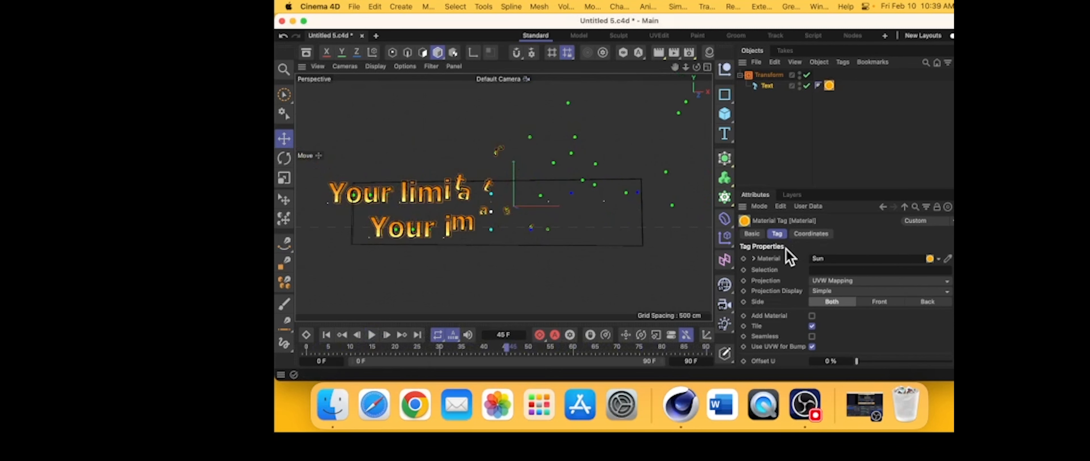
# - Open the render settings' Output options and examine the available Screen resolution presets
pyautogui.click(688, 53)
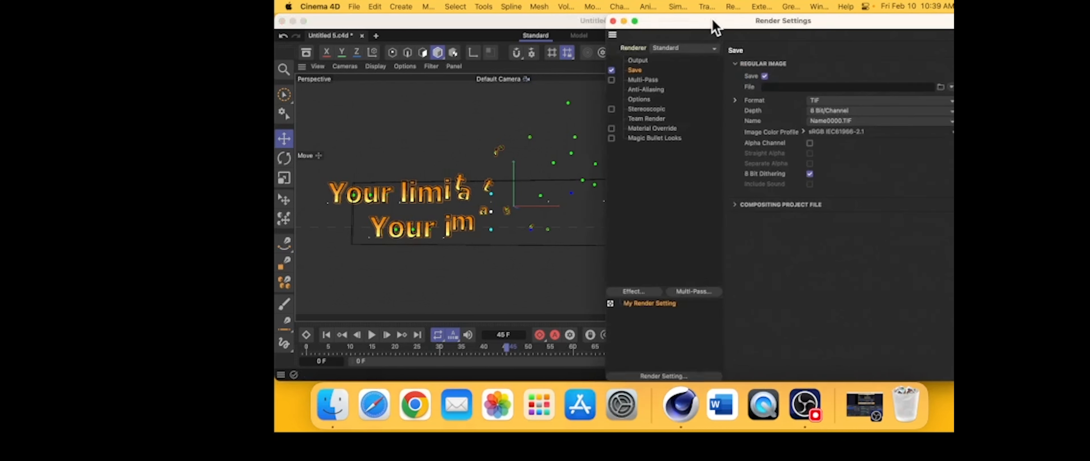
pyautogui.moveTo(715, 48); pyautogui.dragTo(550, 53)
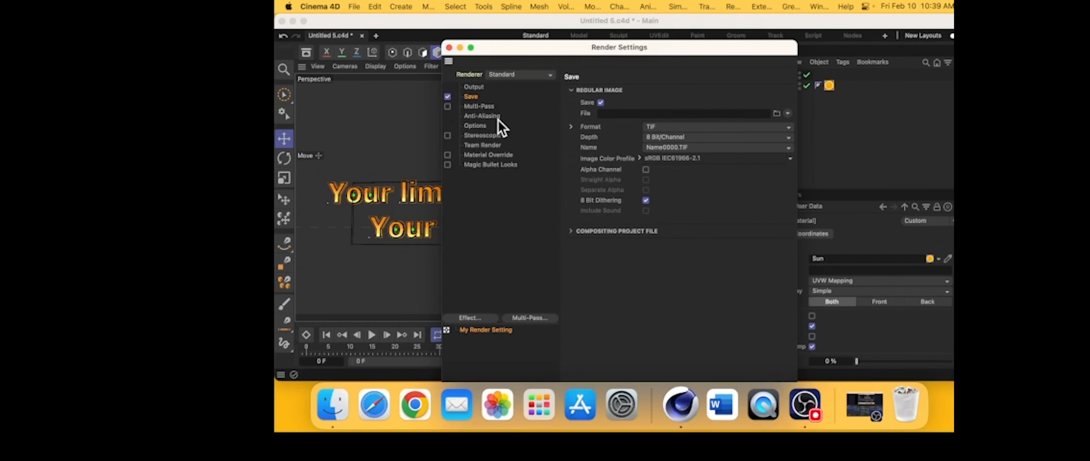
pyautogui.click(473, 87)
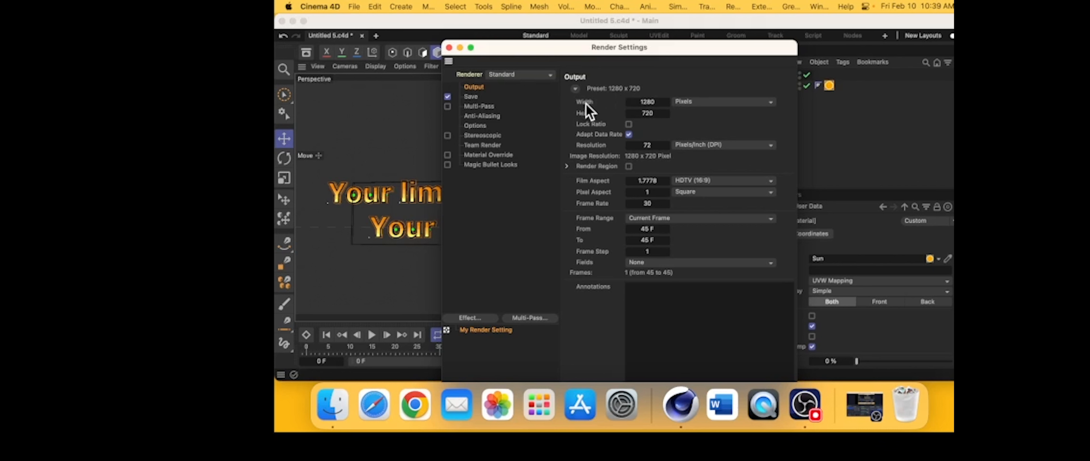
pyautogui.click(575, 89)
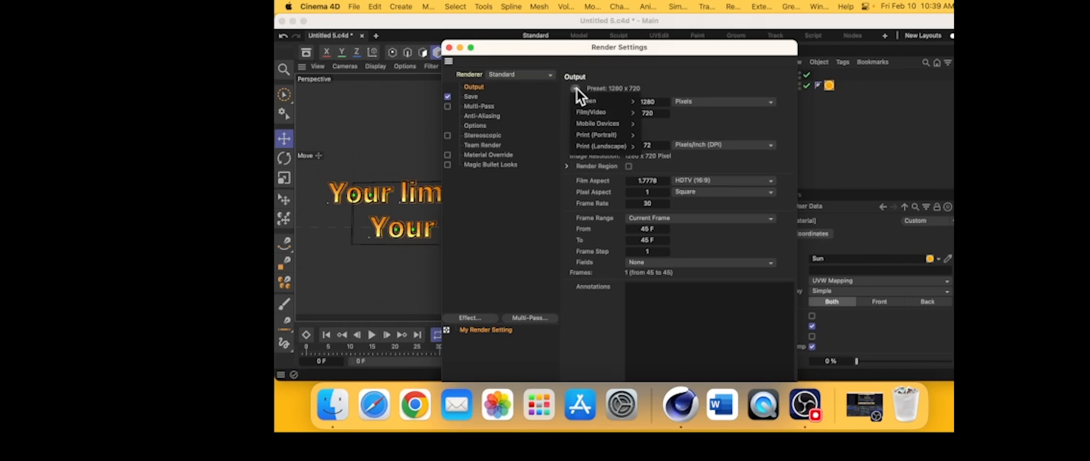
pyautogui.moveTo(581, 98)
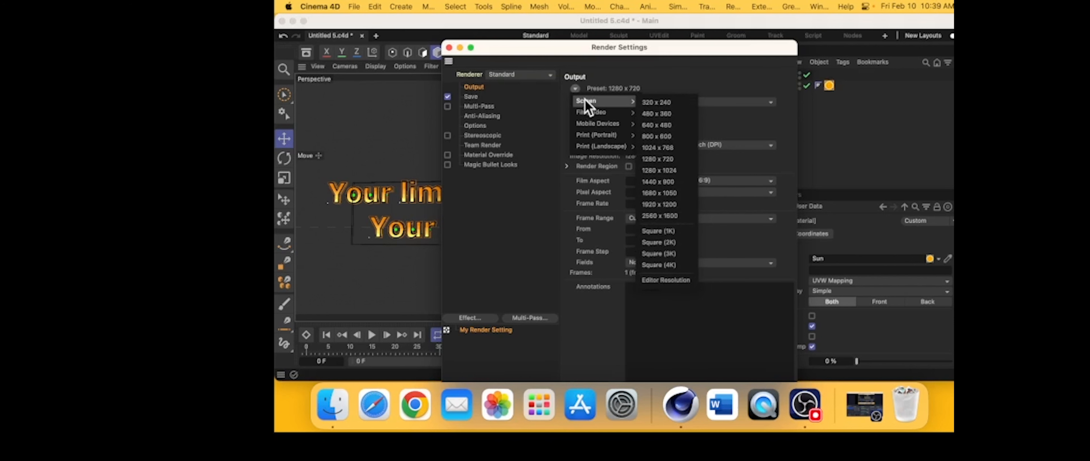
pyautogui.click(545, 113)
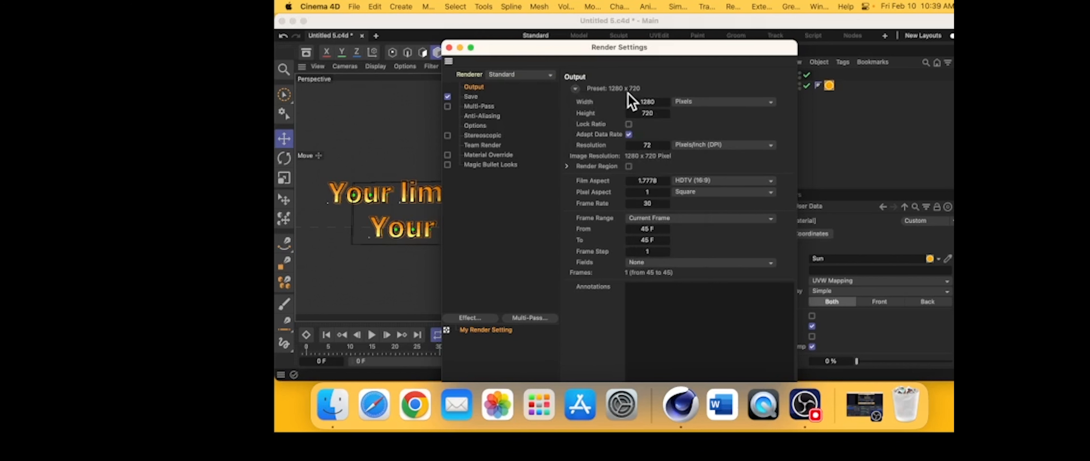